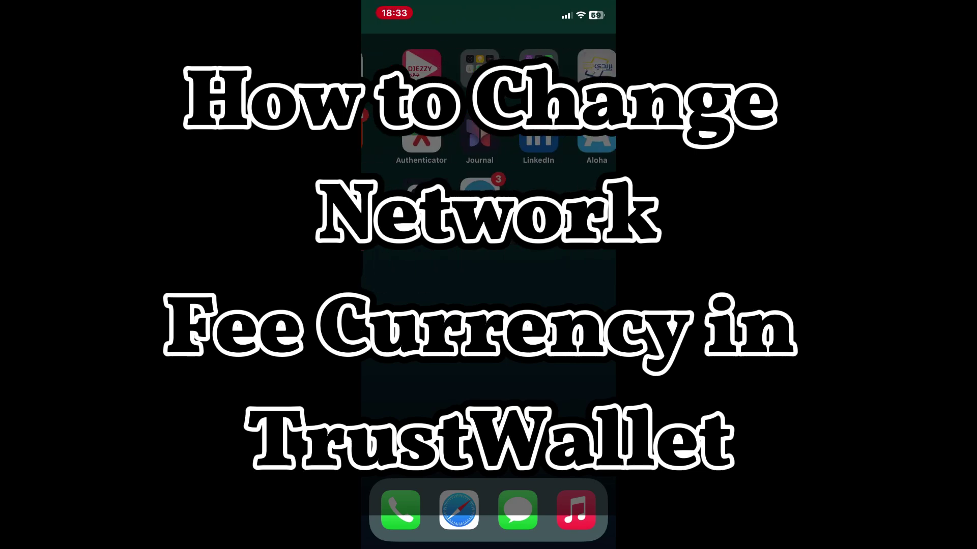
# Find Trust Wallet on the home screen, open it and start a Send
pyautogui.moveTo(428, 306); pyautogui.dragTo(580, 305)
pyautogui.click(577, 327)
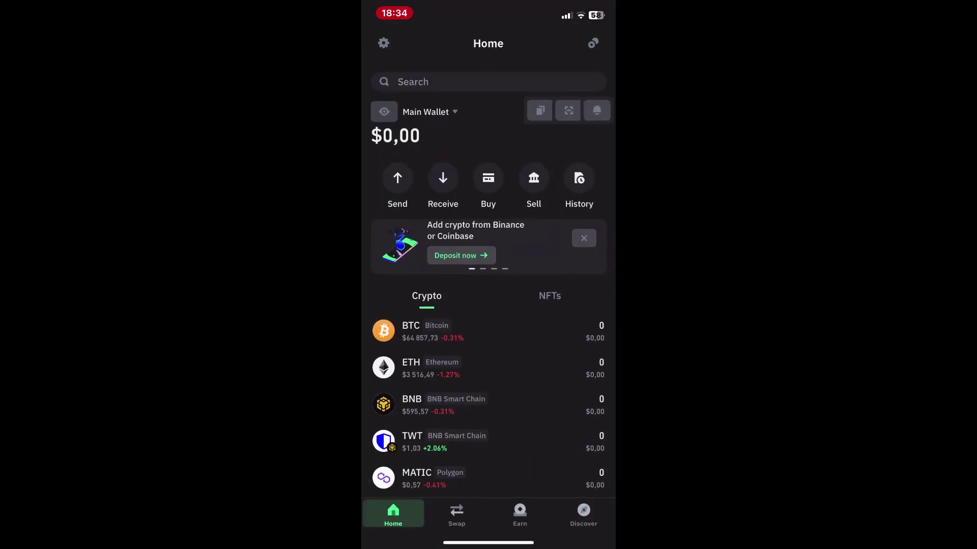
pyautogui.scroll(-3, 489, 305)
pyautogui.scroll(4, 488, 305)
pyautogui.click(397, 175)
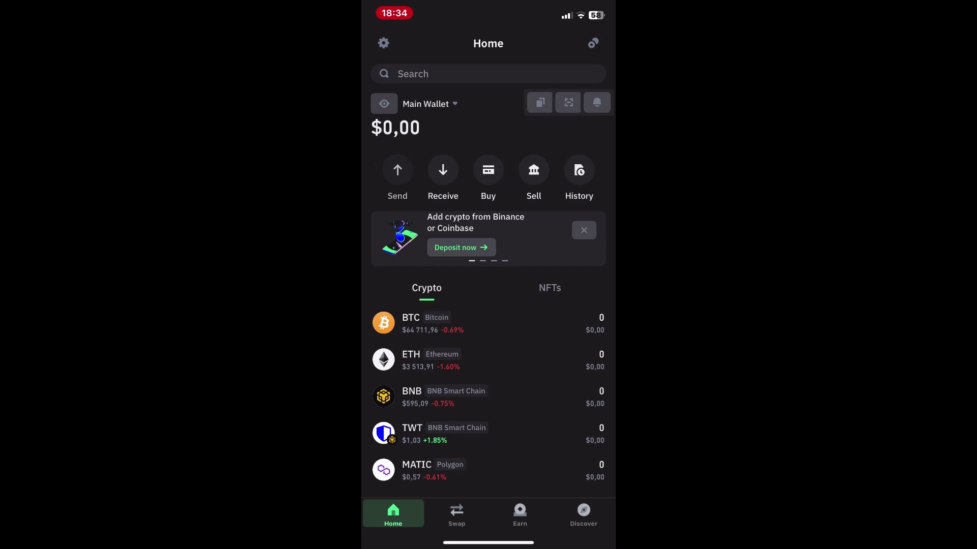
# Check the All Networks list on Send, then dismiss it and return home
pyautogui.click(410, 108)
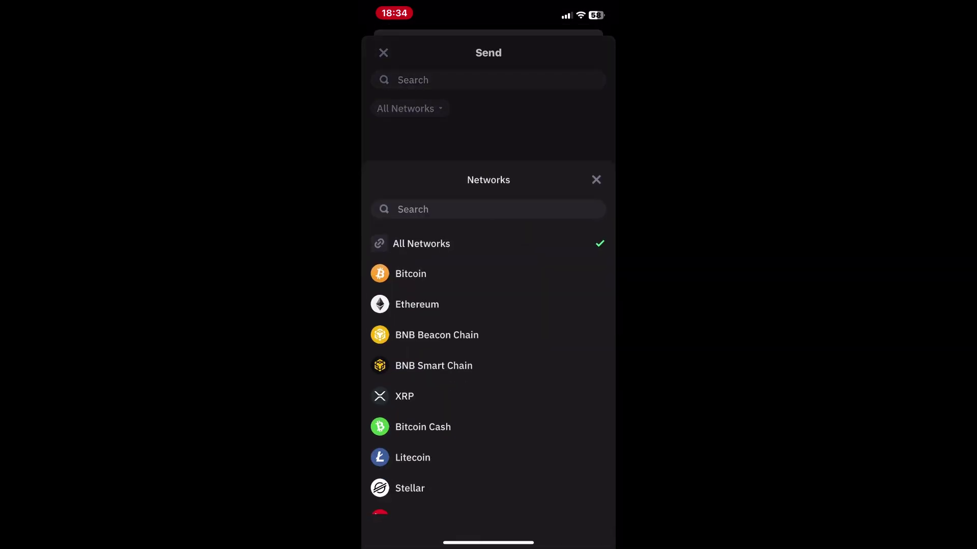
pyautogui.scroll(-3, 488, 367)
pyautogui.scroll(-2, 489, 367)
pyautogui.scroll(-3, 489, 366)
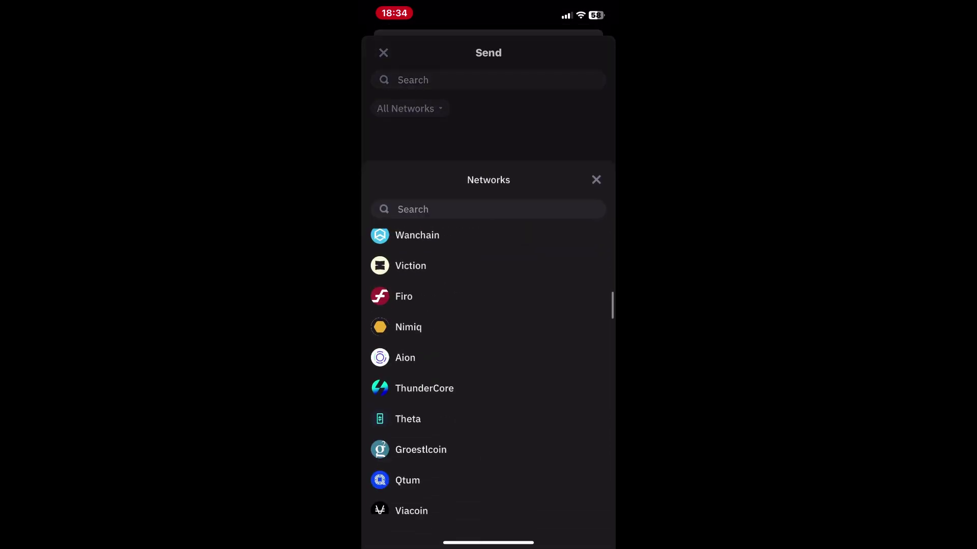
pyautogui.scroll(-3, 489, 367)
pyautogui.click(596, 179)
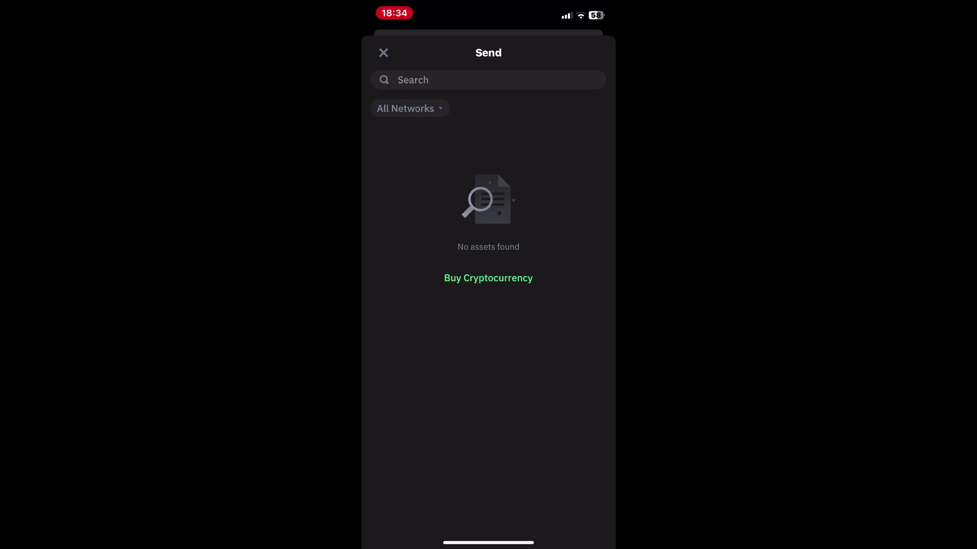
pyautogui.click(383, 168)
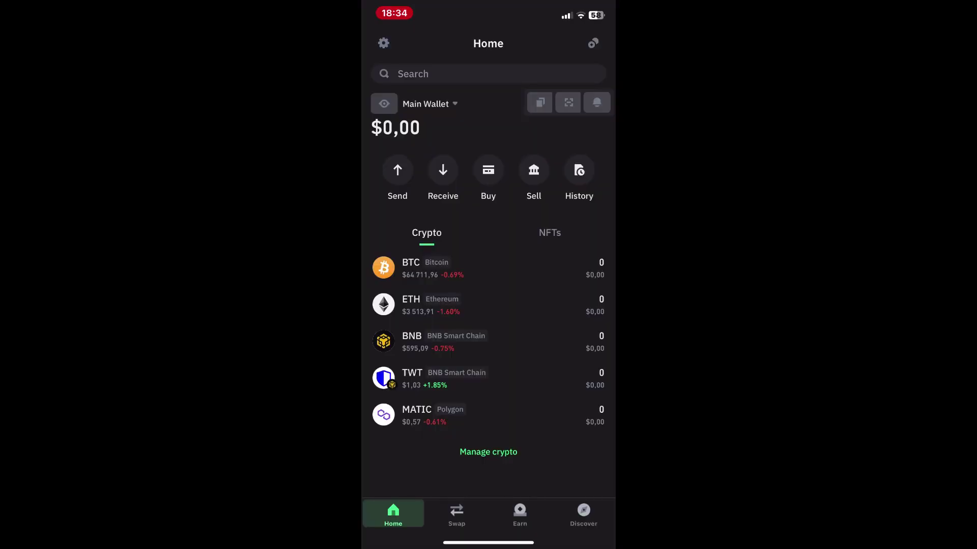
# Open the Trust Wallet settings from the gear icon
pyautogui.click(384, 43)
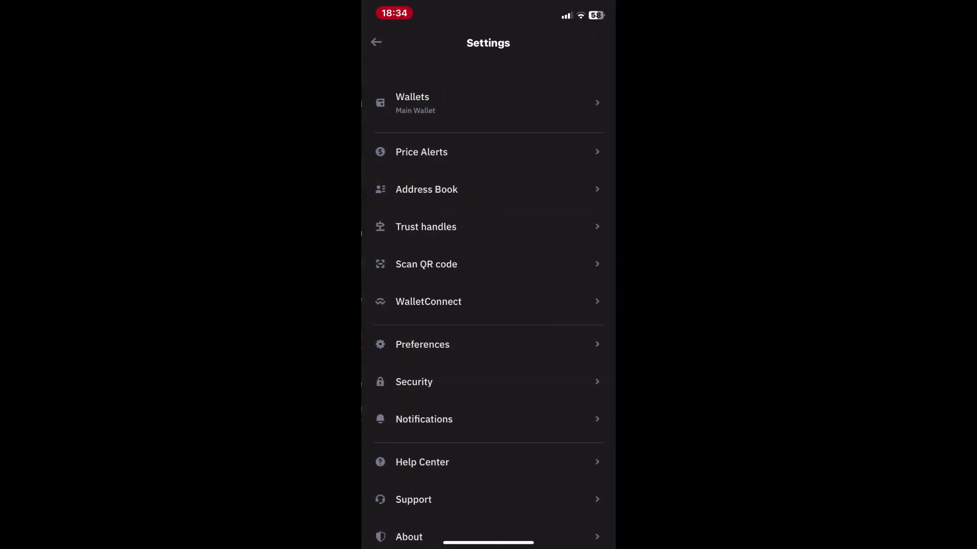
pyautogui.scroll(-1, 488, 305)
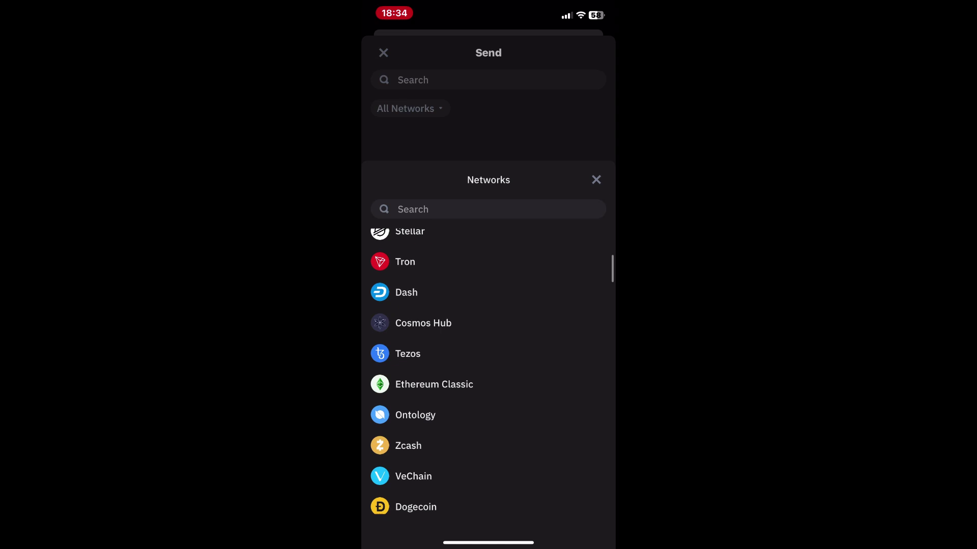
pyautogui.scroll(-2, 489, 366)
pyautogui.scroll(-3, 489, 367)
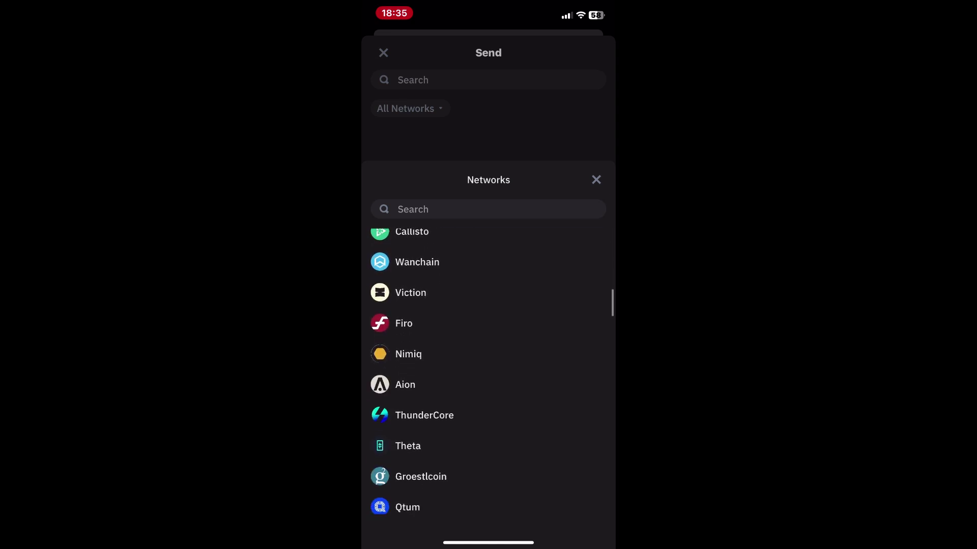
pyautogui.scroll(-3, 488, 366)
pyautogui.scroll(-3, 489, 366)
pyautogui.scroll(-3, 489, 367)
pyautogui.scroll(-3, 488, 367)
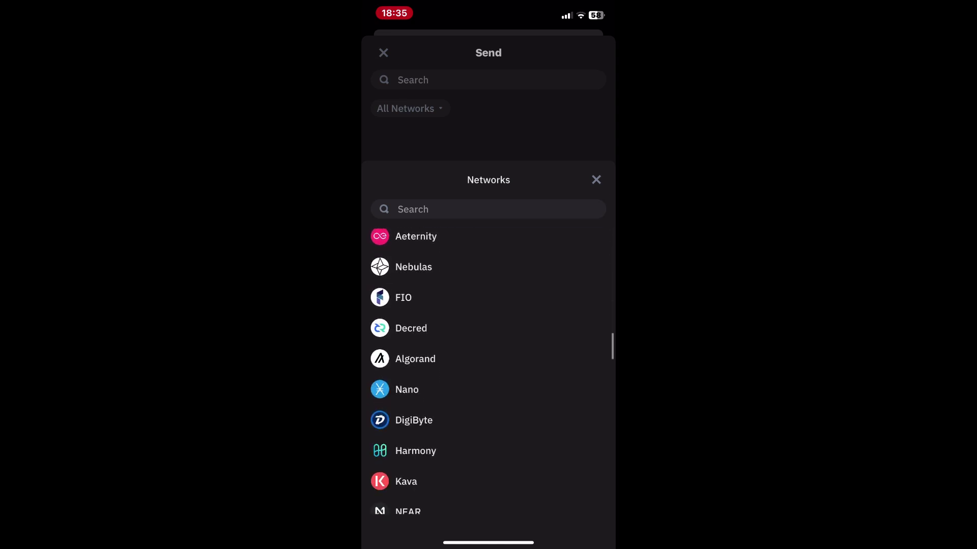
pyautogui.scroll(-4, 488, 367)
pyautogui.scroll(-4, 488, 366)
pyautogui.scroll(-3, 489, 366)
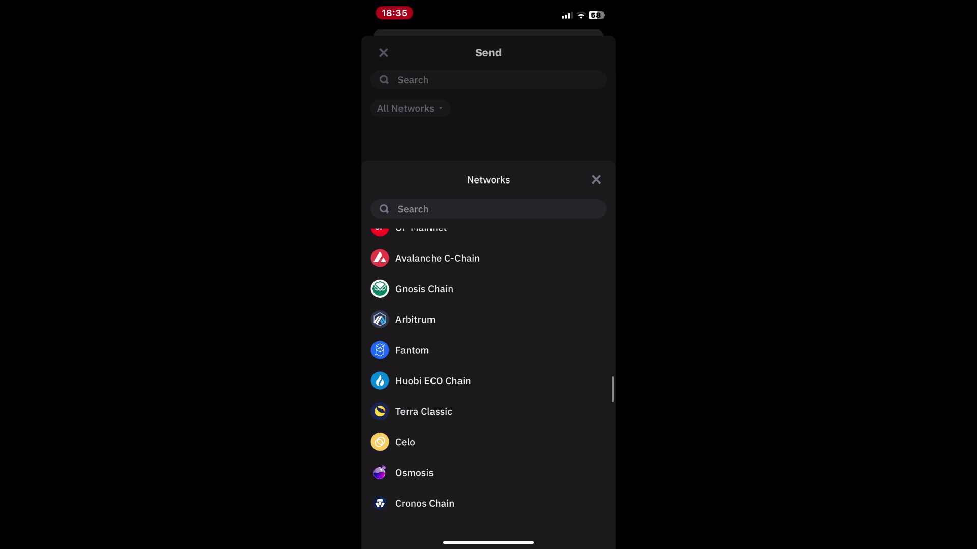
pyautogui.scroll(-3, 488, 367)
pyautogui.scroll(-2, 488, 366)
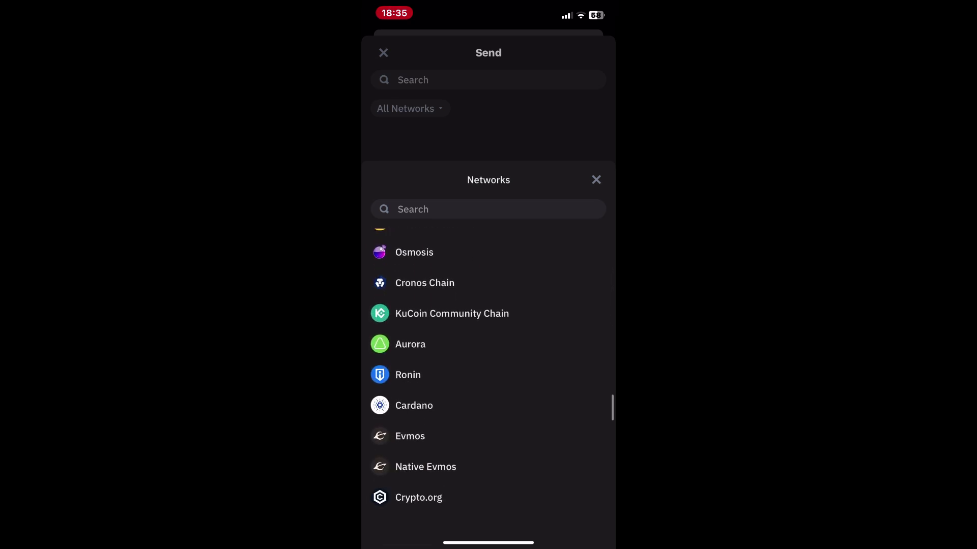
pyautogui.scroll(-5, 488, 366)
pyautogui.scroll(-2, 488, 367)
pyautogui.scroll(-3, 489, 366)
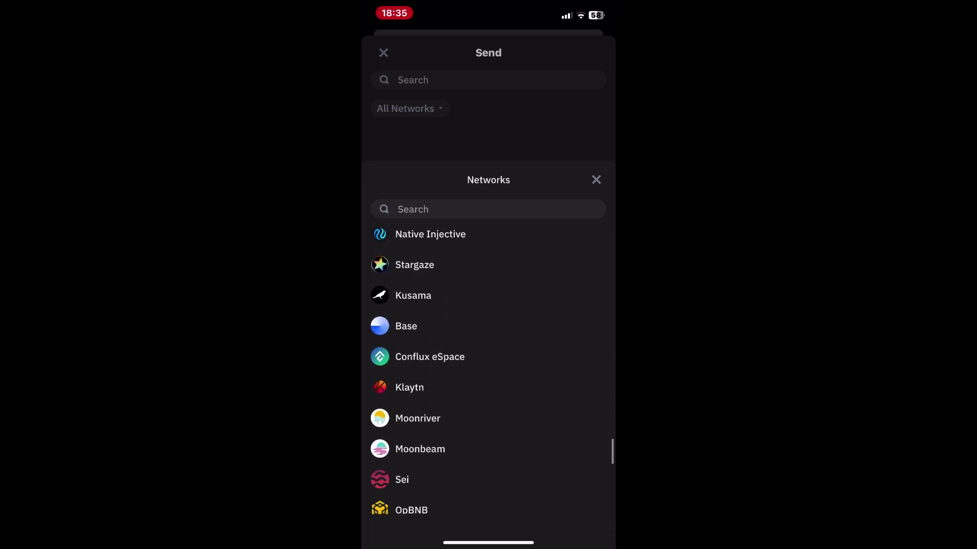
pyautogui.scroll(-3, 488, 366)
pyautogui.scroll(-3, 489, 367)
pyautogui.scroll(-3, 489, 367)
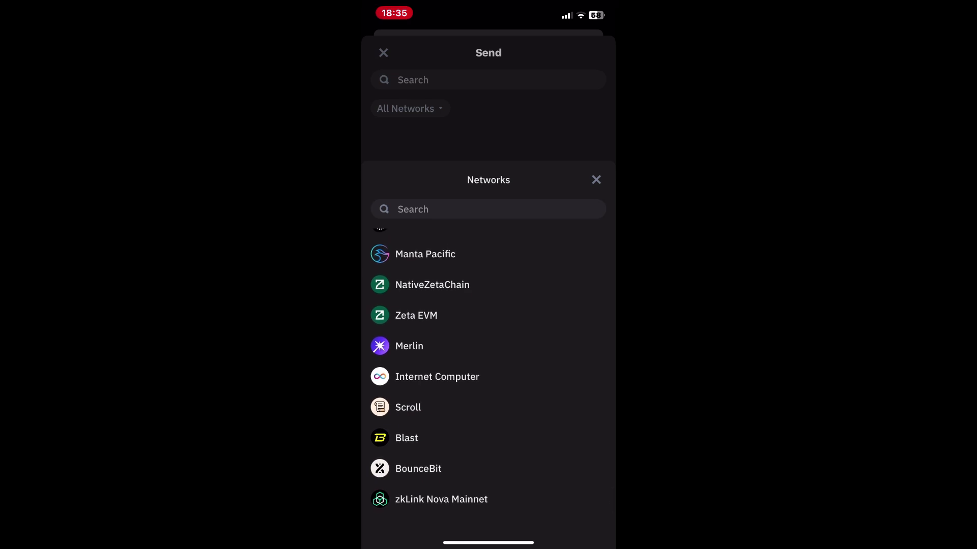
pyautogui.scroll(1, 489, 366)
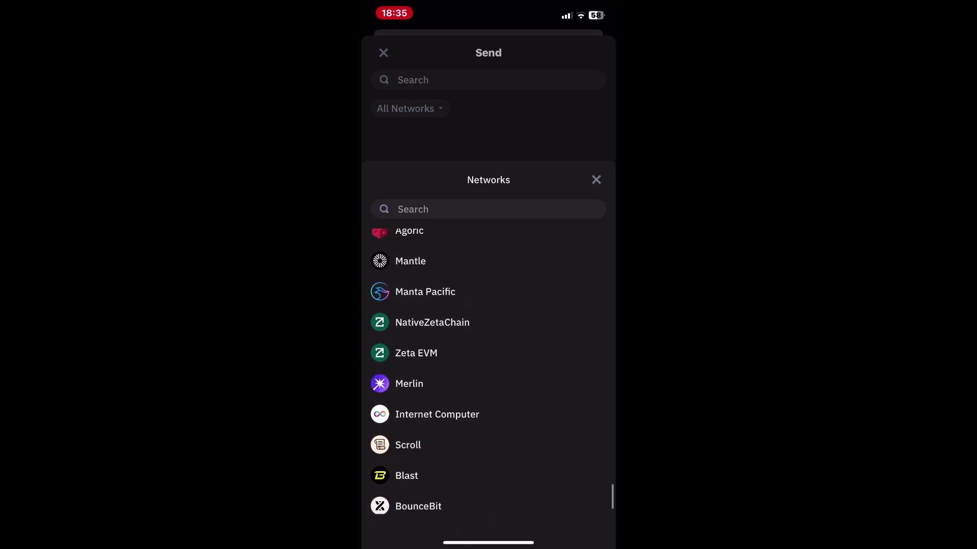
pyautogui.scroll(2, 488, 367)
pyautogui.scroll(2, 488, 366)
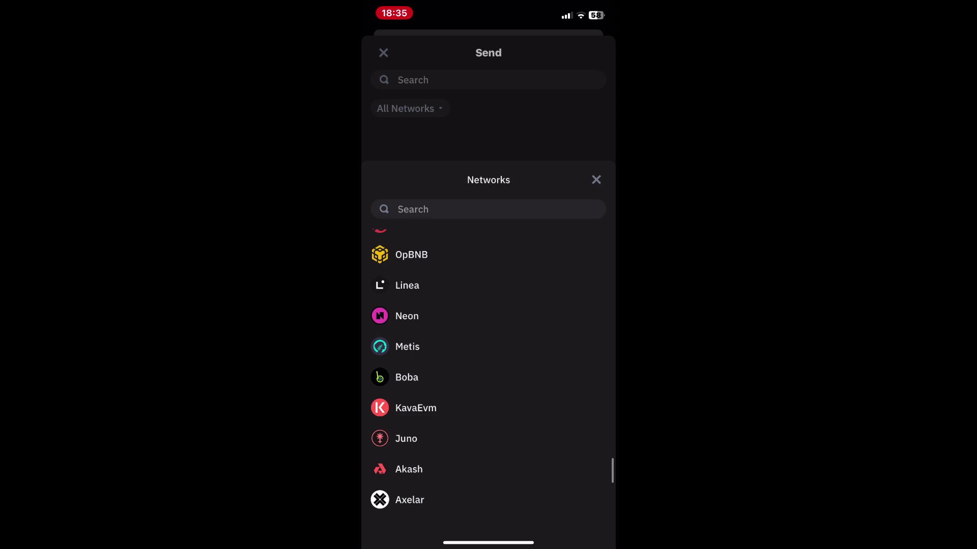
pyautogui.scroll(3, 488, 366)
pyautogui.scroll(3, 488, 367)
# Close the Networks sheet without changing network, returning to the empty Send screen
pyautogui.click(424, 328)
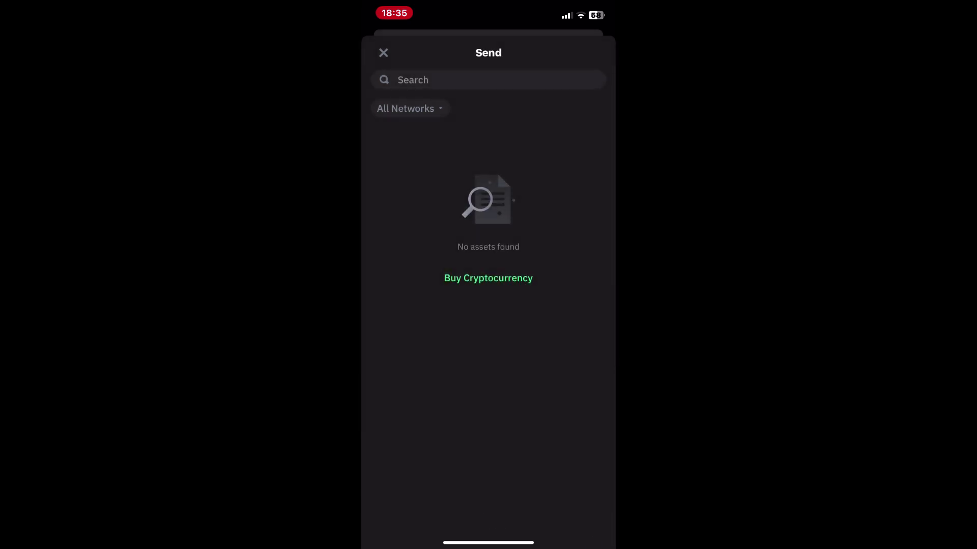